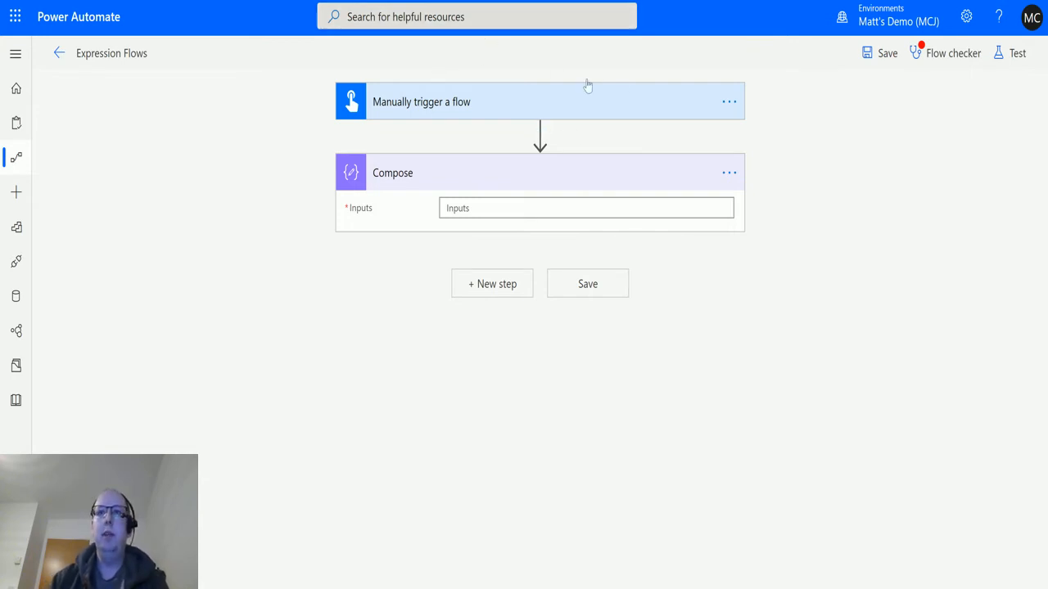
- Enter the expression dayOfWeek(utcNow()) from the date and time functions into Compose Inputs
{"action": "left_click", "coordinate": [482, 207]}
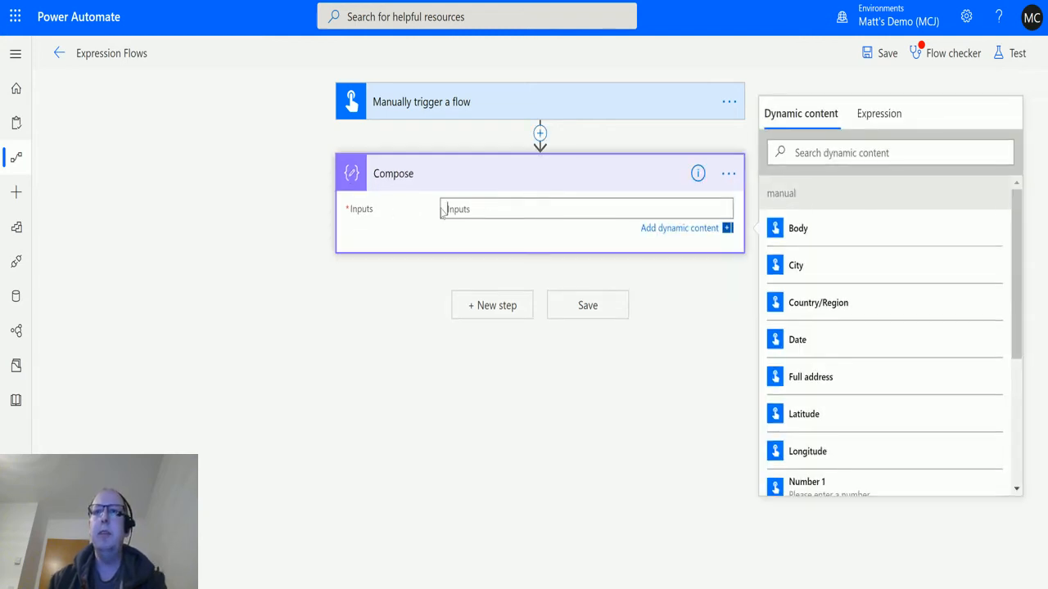
{"action": "left_click", "coordinate": [880, 113]}
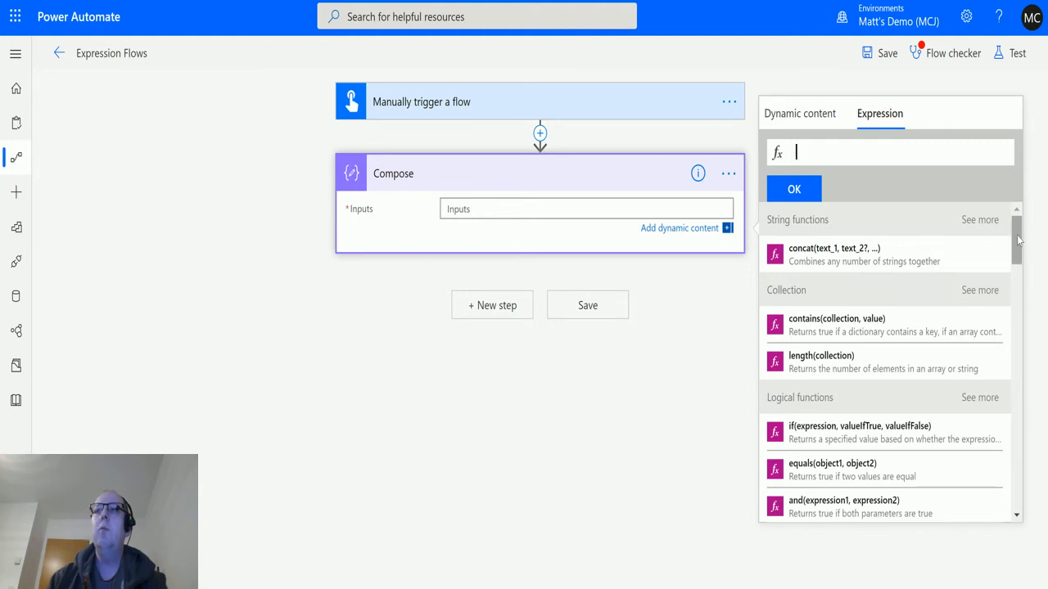
{"action": "left_click_drag", "start_coordinate": [1017, 235], "coordinate": [1016, 352]}
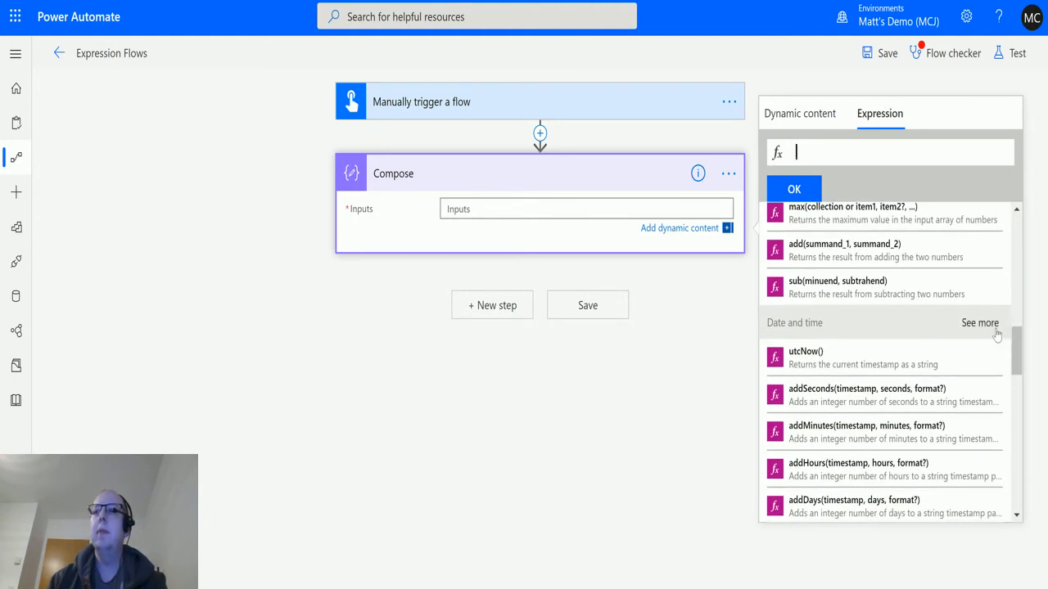
{"action": "left_click", "coordinate": [992, 327]}
{"action": "scroll", "coordinate": [942, 409], "scroll_direction": "down", "scroll_amount": 3}
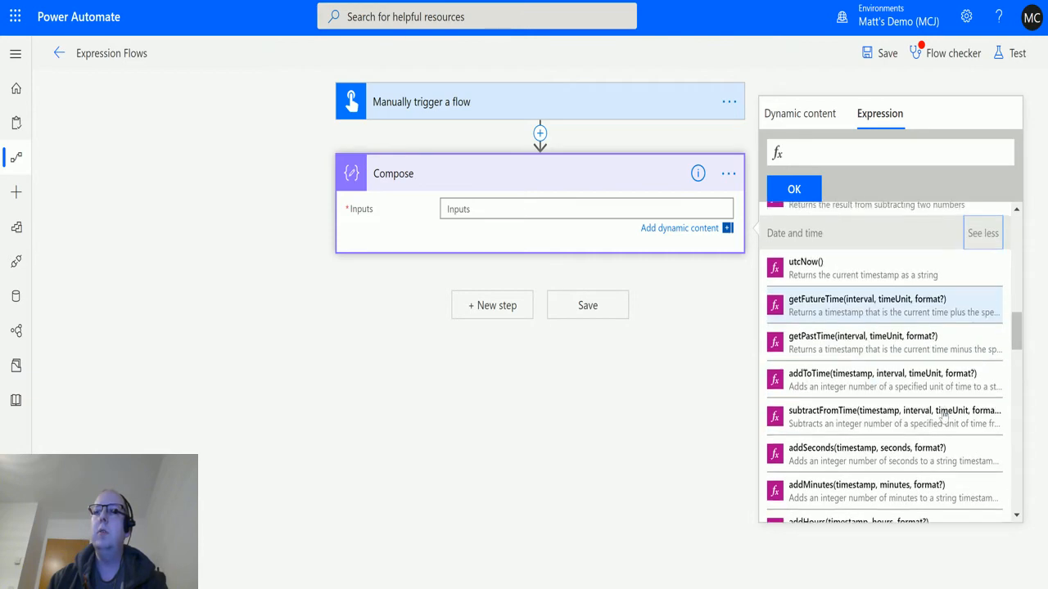
{"action": "scroll", "coordinate": [944, 415], "scroll_direction": "down", "scroll_amount": 3}
{"action": "scroll", "coordinate": [943, 415], "scroll_direction": "down", "scroll_amount": 2}
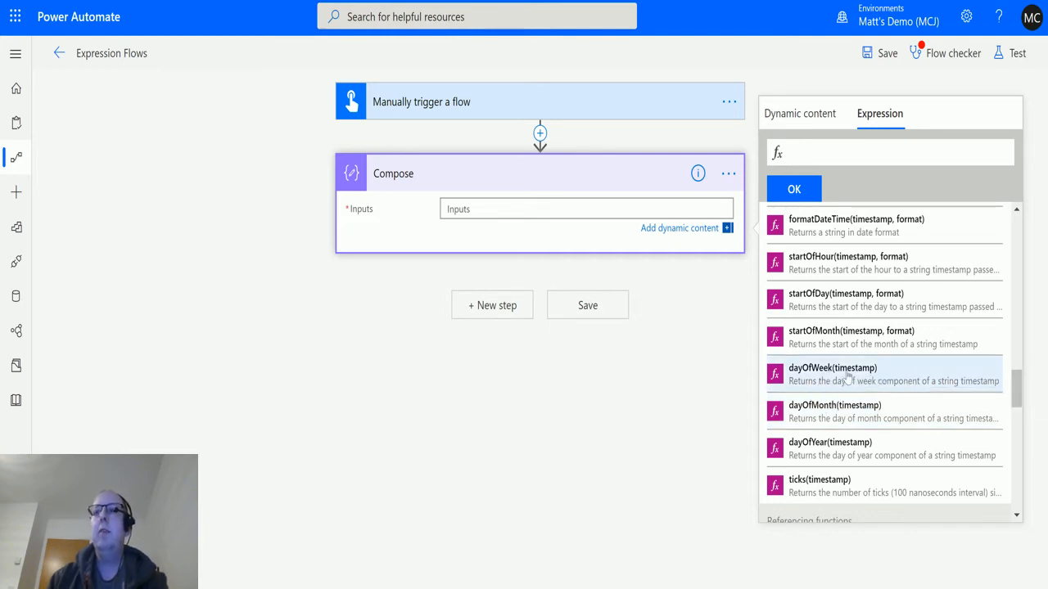
{"action": "left_click", "coordinate": [850, 377]}
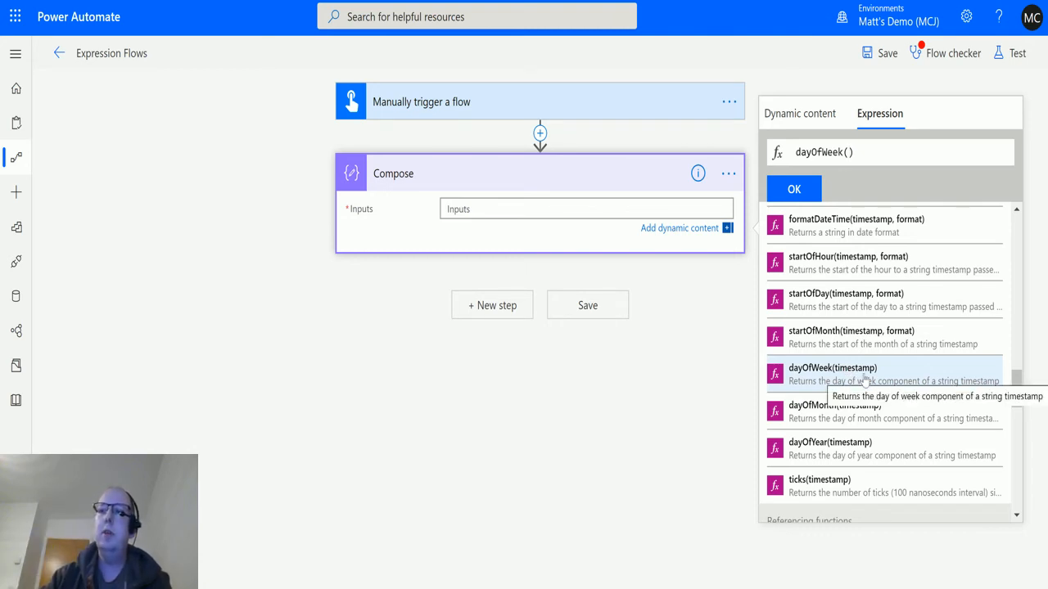
{"action": "type", "text": "ut"}
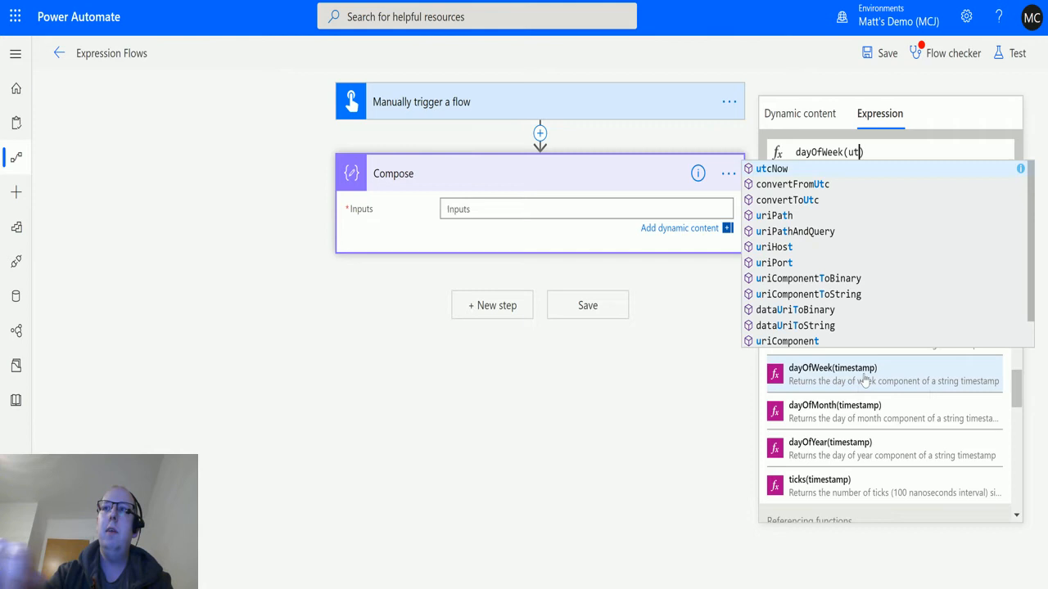
{"action": "key", "text": "Tab"}
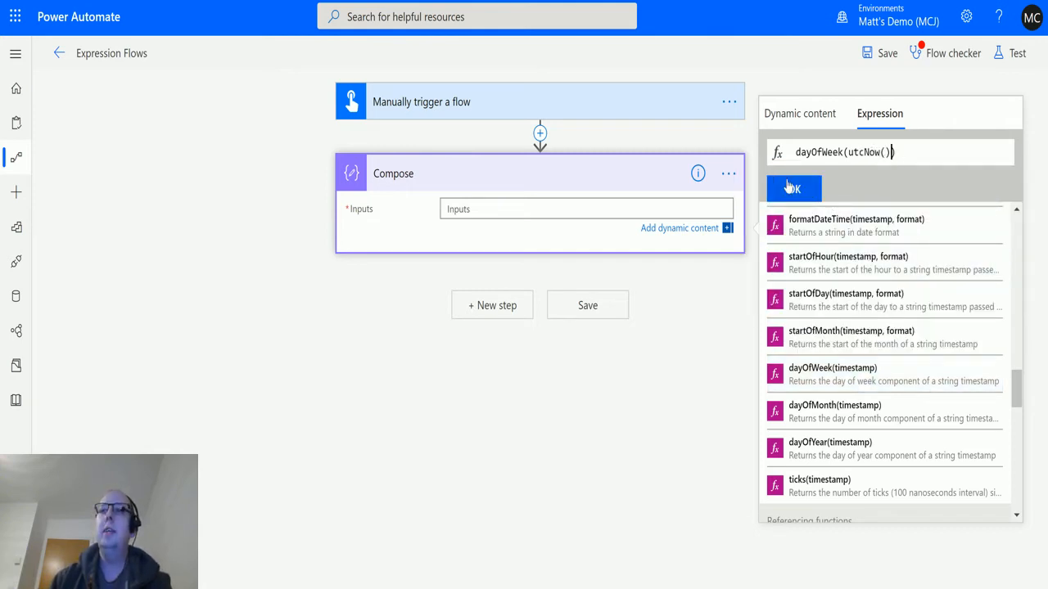
{"action": "left_click", "coordinate": [794, 189]}
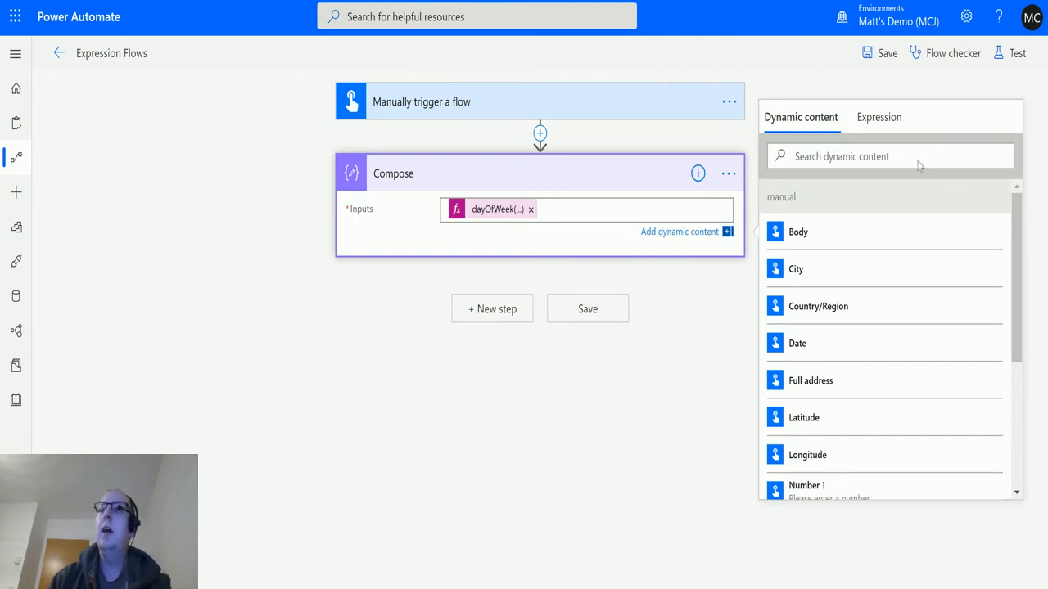
- Save and test the flow manually, expanding Compose to see it output 2
{"action": "left_click", "coordinate": [1016, 53]}
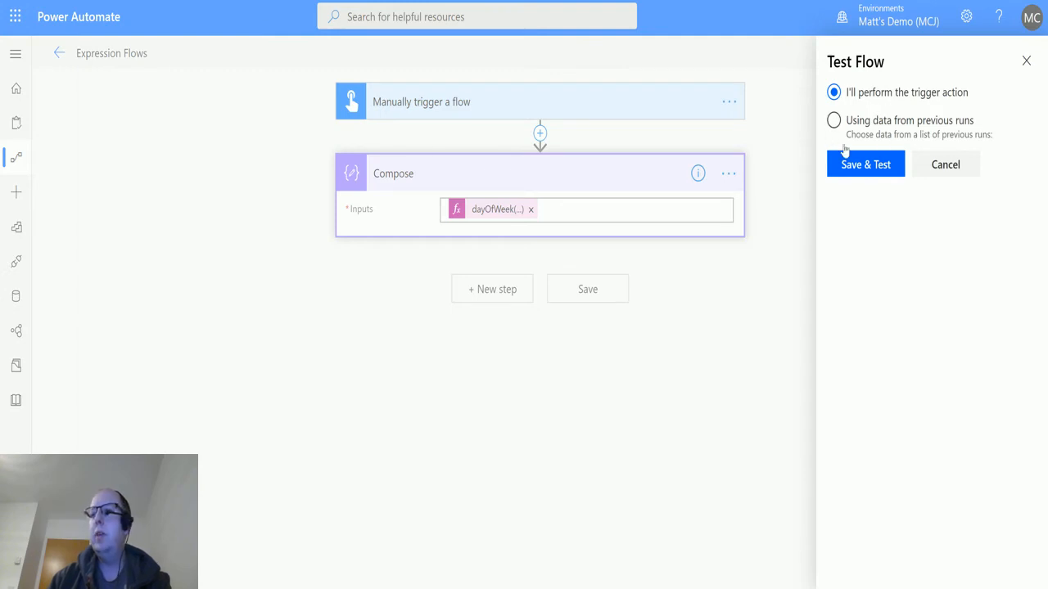
{"action": "left_click", "coordinate": [868, 168]}
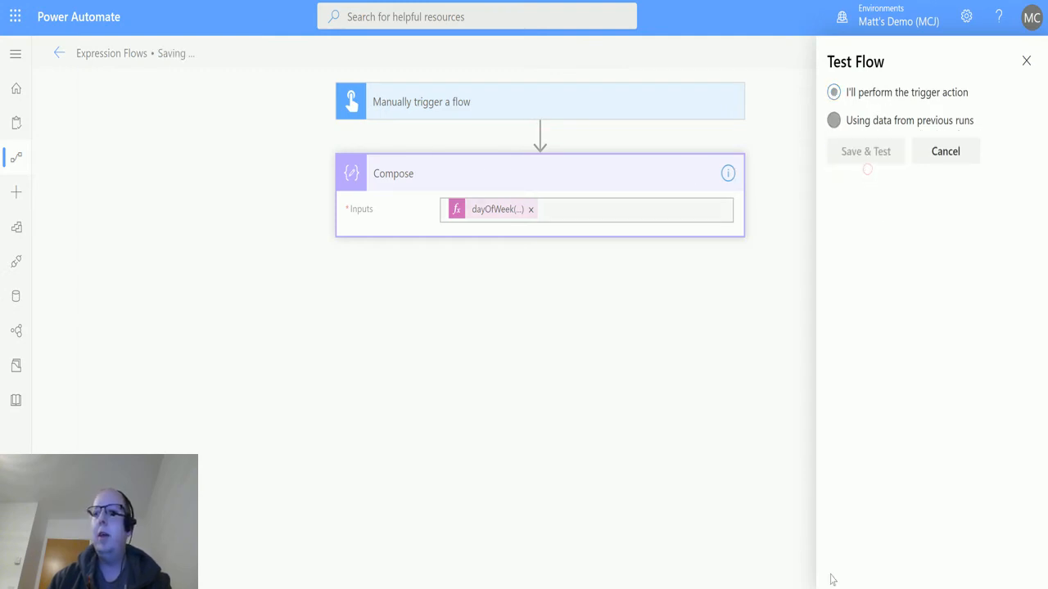
{"action": "left_click", "coordinate": [872, 564]}
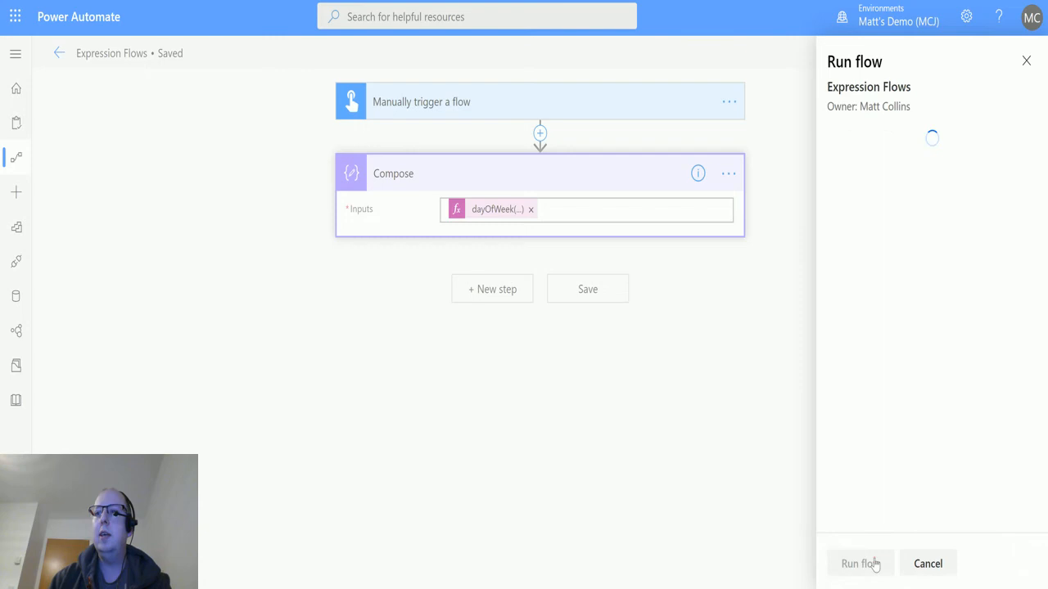
{"action": "left_click", "coordinate": [859, 563]}
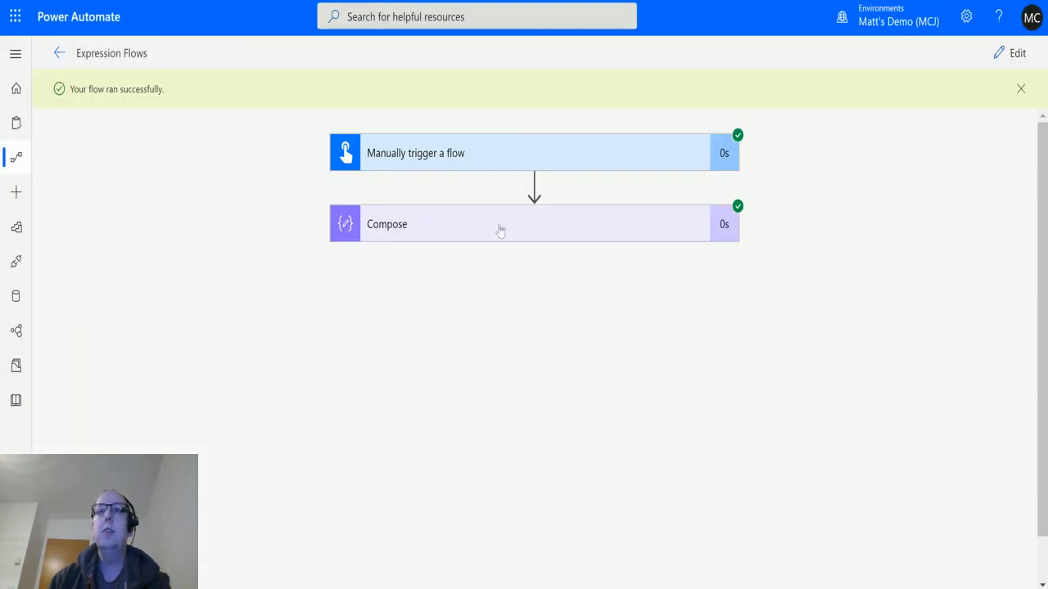
{"action": "left_click", "coordinate": [502, 229]}
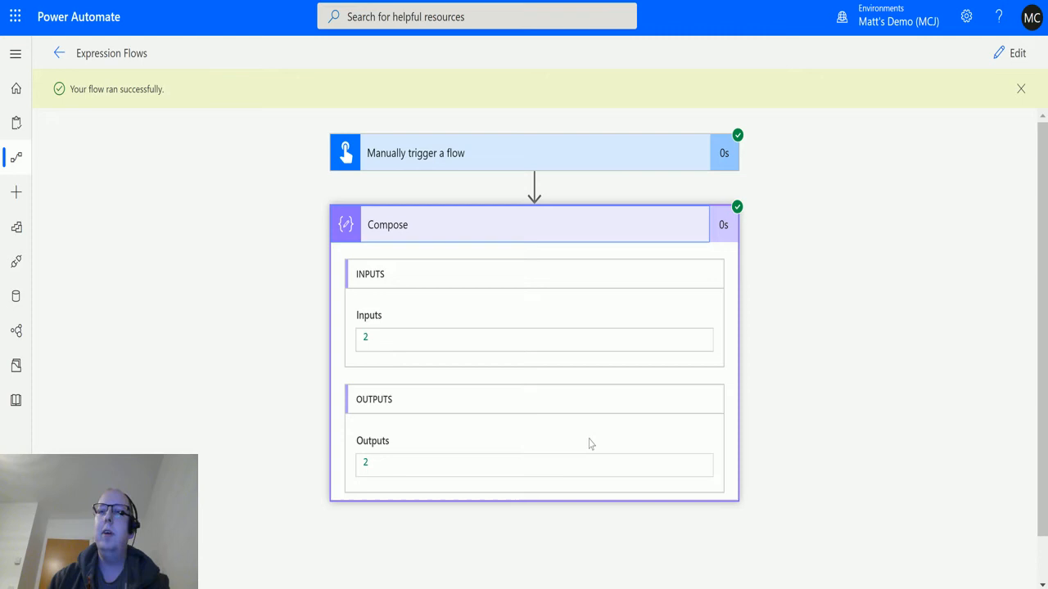
- Edit the Compose expression to dayOfWeek('2020-02-09') and update it
{"action": "left_click", "coordinate": [1012, 53]}
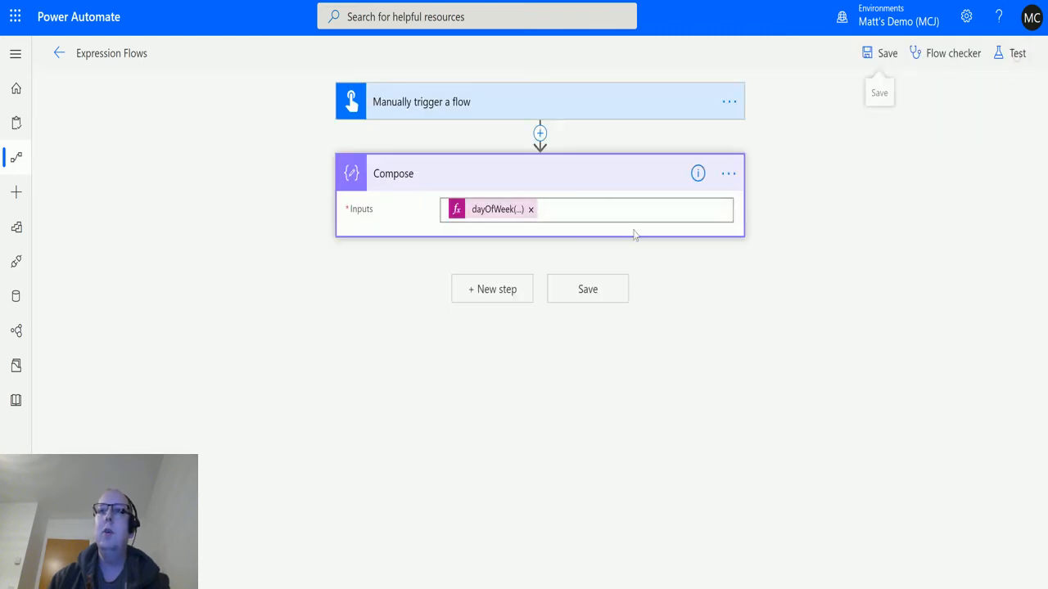
{"action": "left_click", "coordinate": [497, 209]}
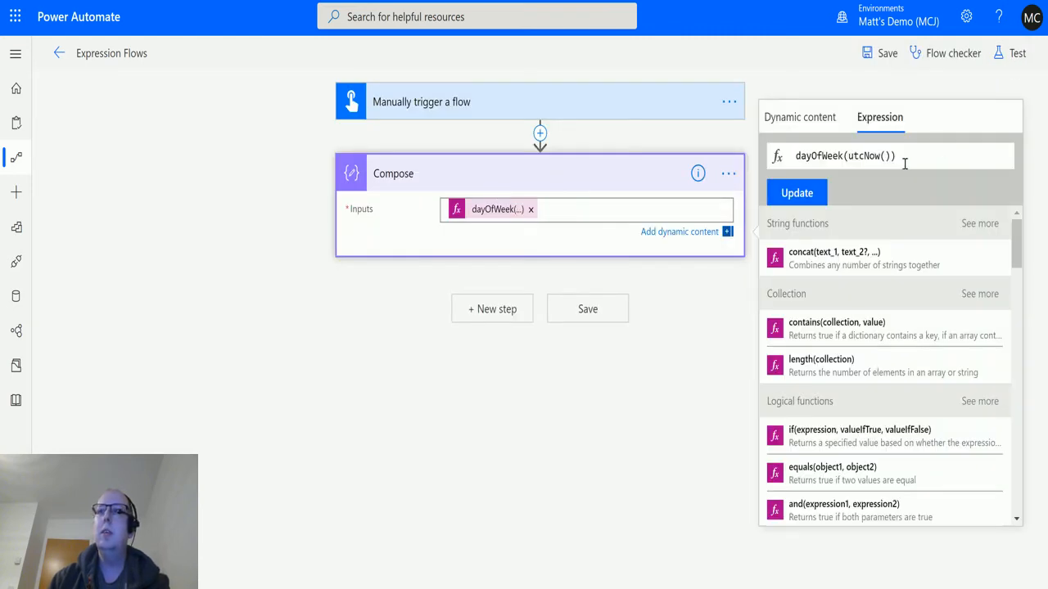
{"action": "left_click_drag", "start_coordinate": [891, 156], "coordinate": [848, 156]}
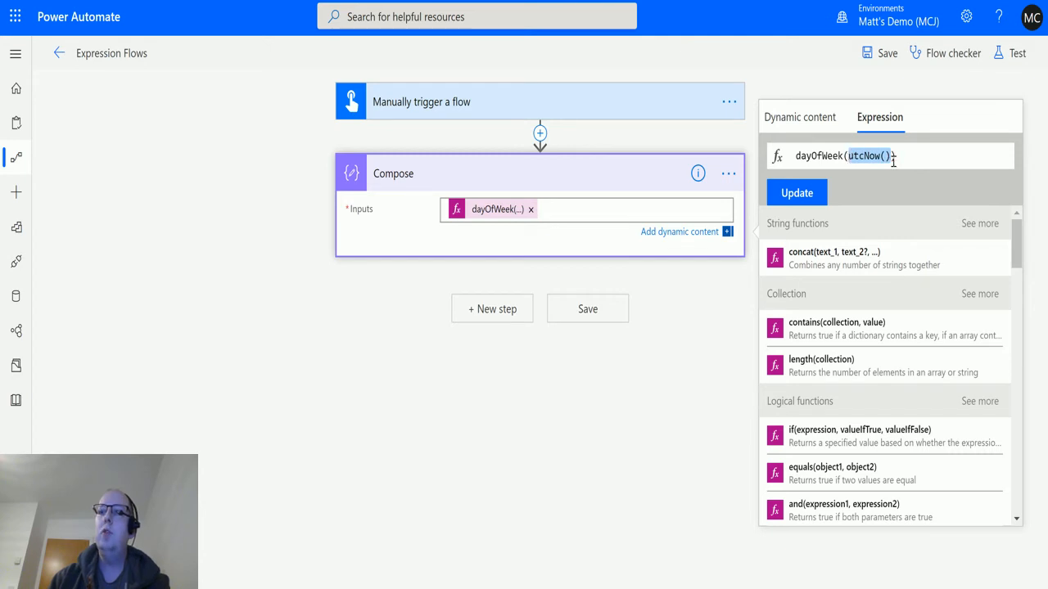
{"action": "type", "text": "'"}
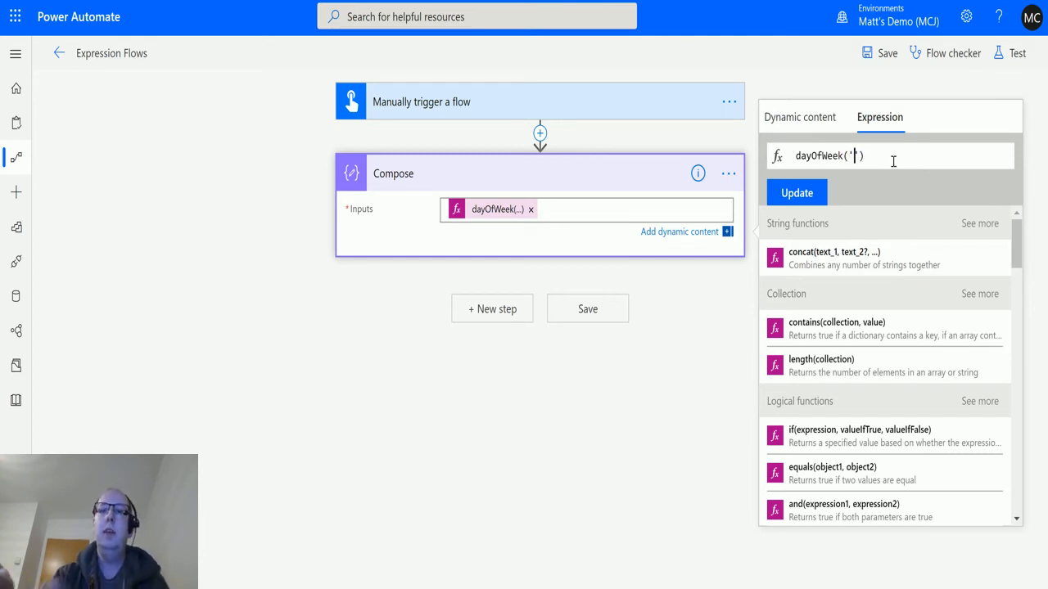
{"action": "type", "text": "2020"}
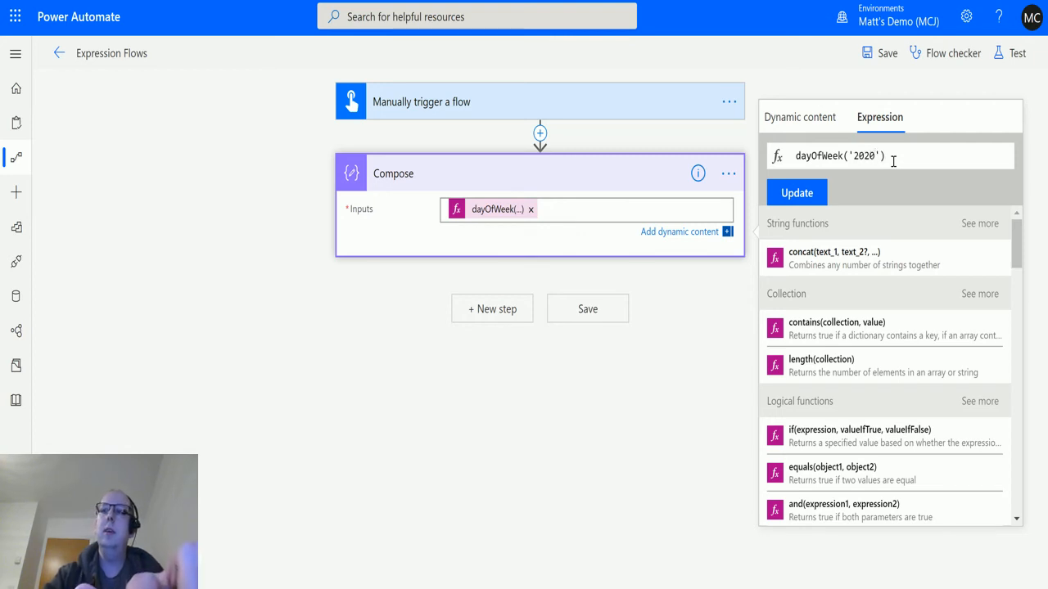
{"action": "type", "text": "-02-"}
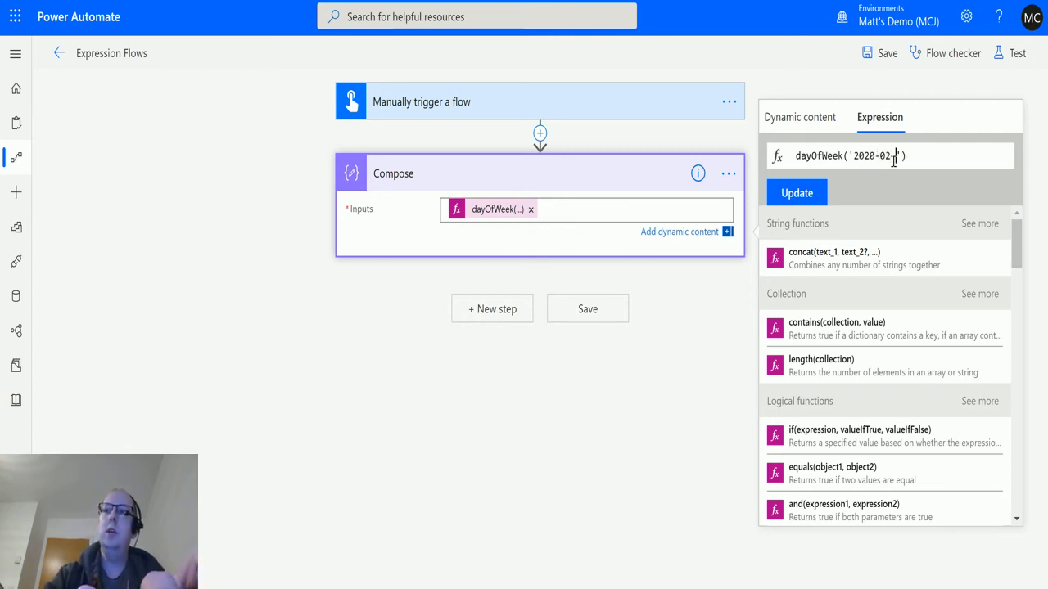
{"action": "type", "text": "09"}
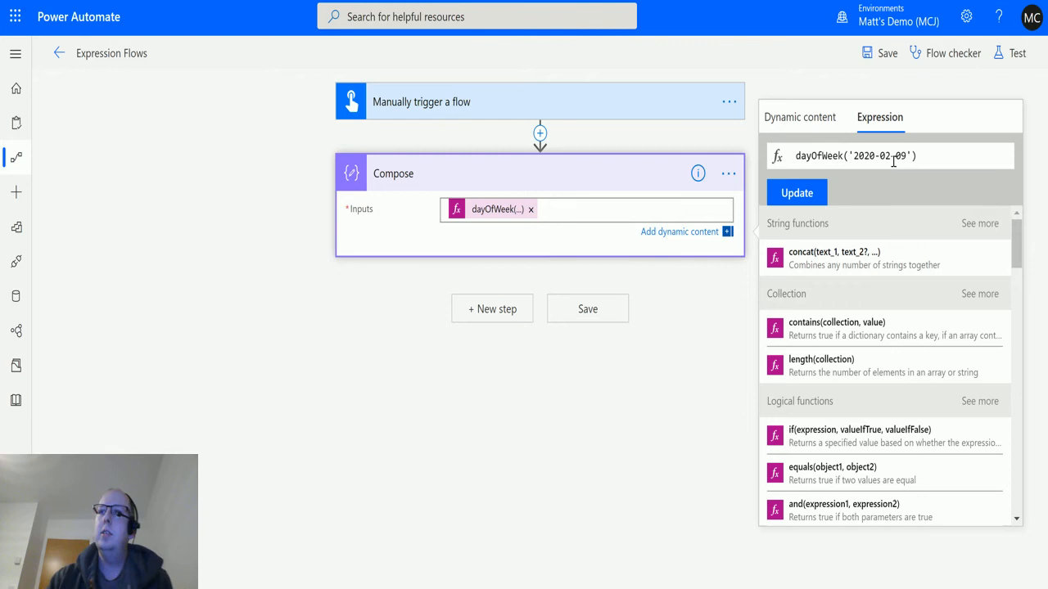
{"action": "left_click", "coordinate": [796, 193]}
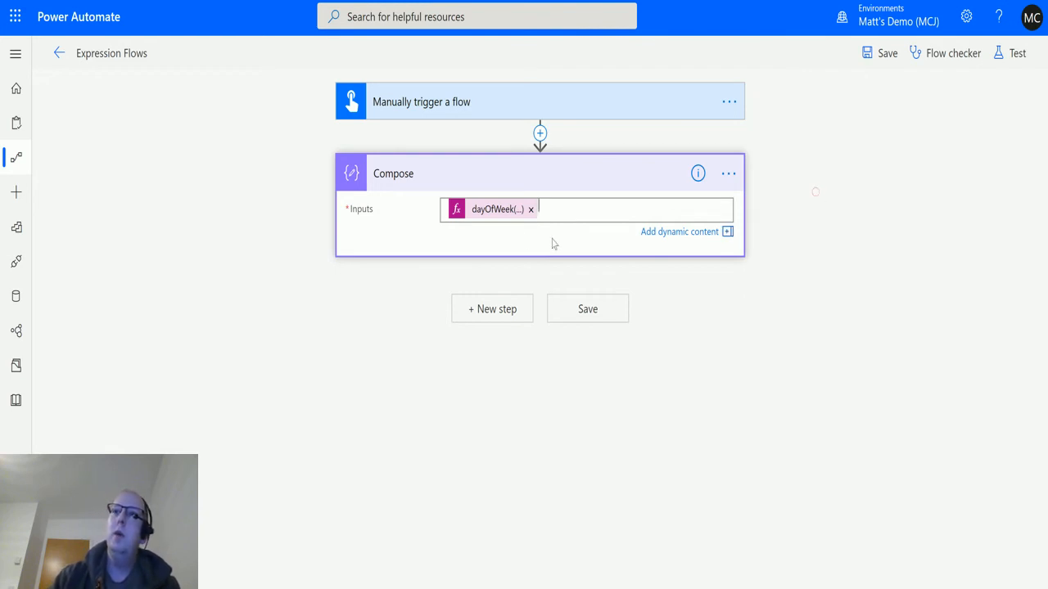
- Save and test the flow again, expanding Compose to see it return 0
{"action": "left_click", "coordinate": [1018, 53]}
{"action": "left_click", "coordinate": [866, 161]}
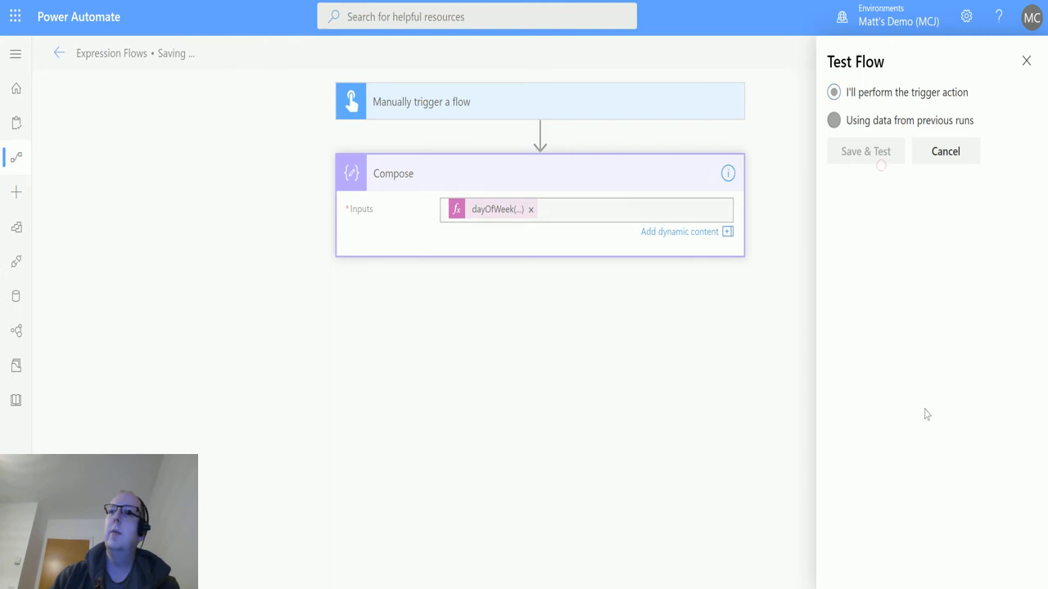
{"action": "left_click", "coordinate": [858, 563]}
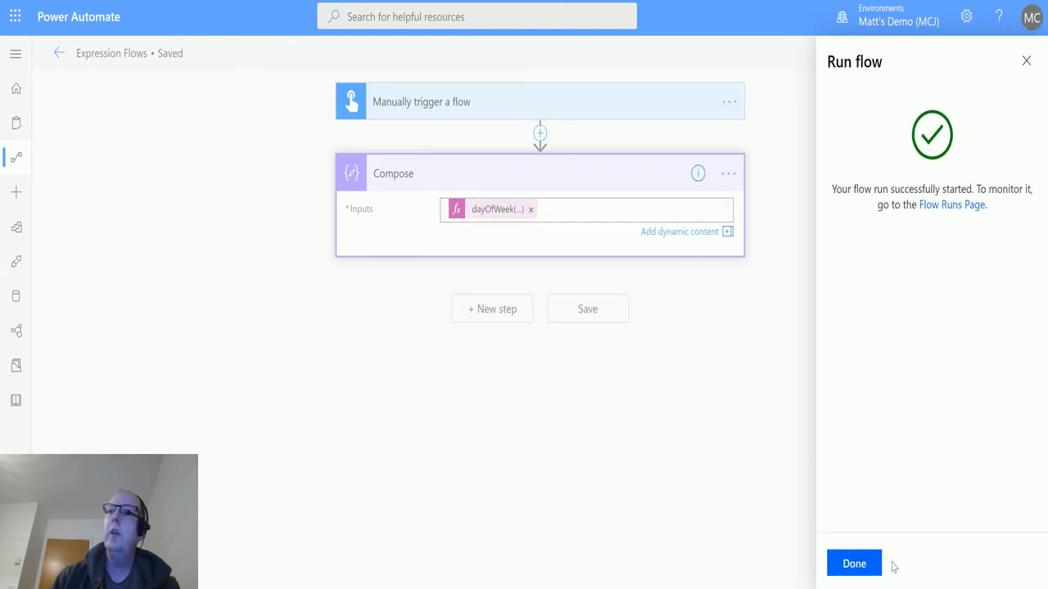
{"action": "left_click", "coordinate": [860, 563]}
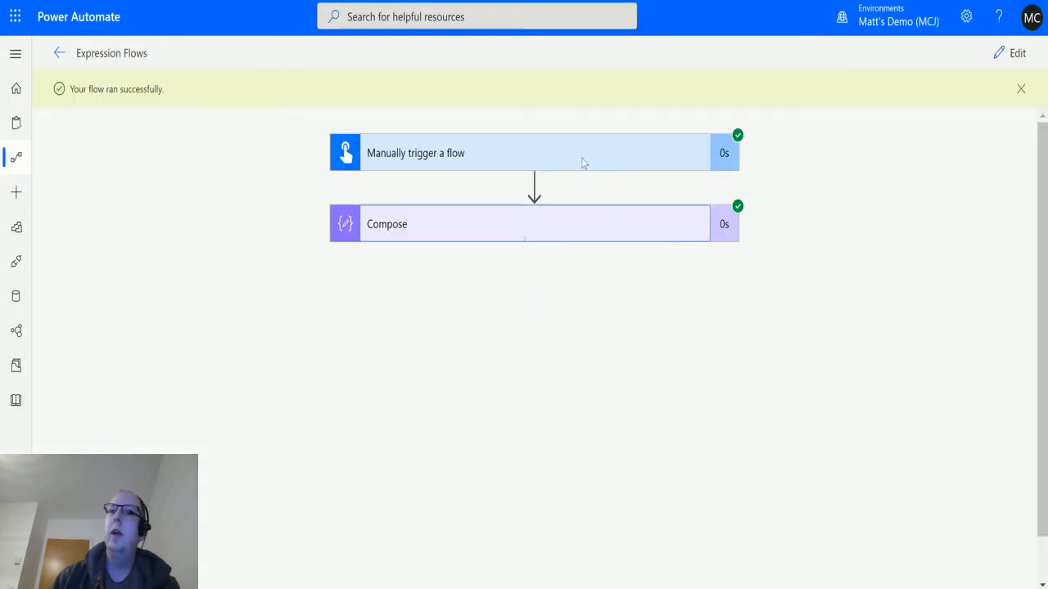
{"action": "left_click", "coordinate": [524, 229]}
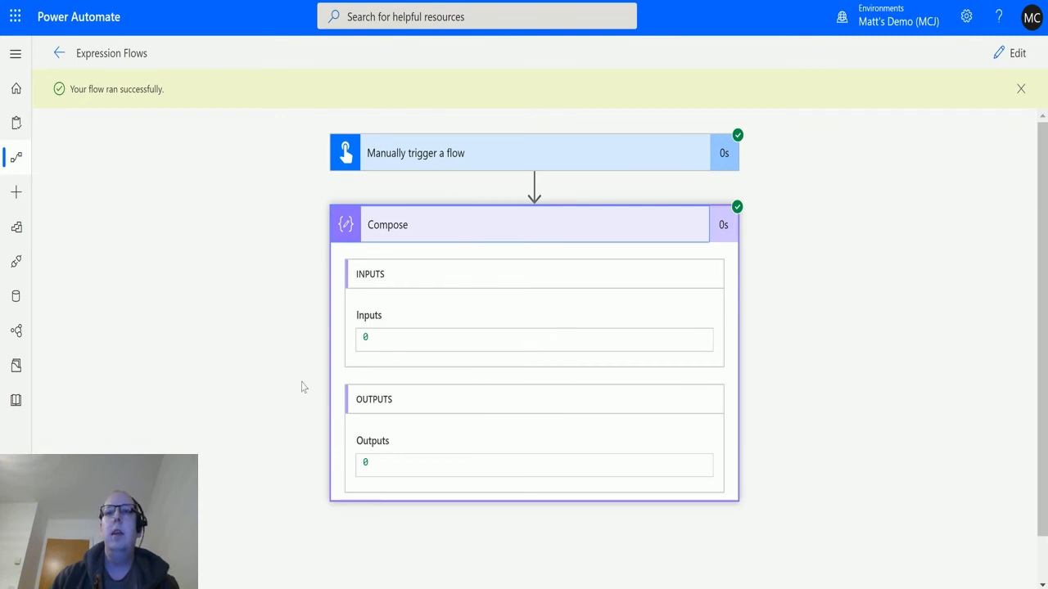